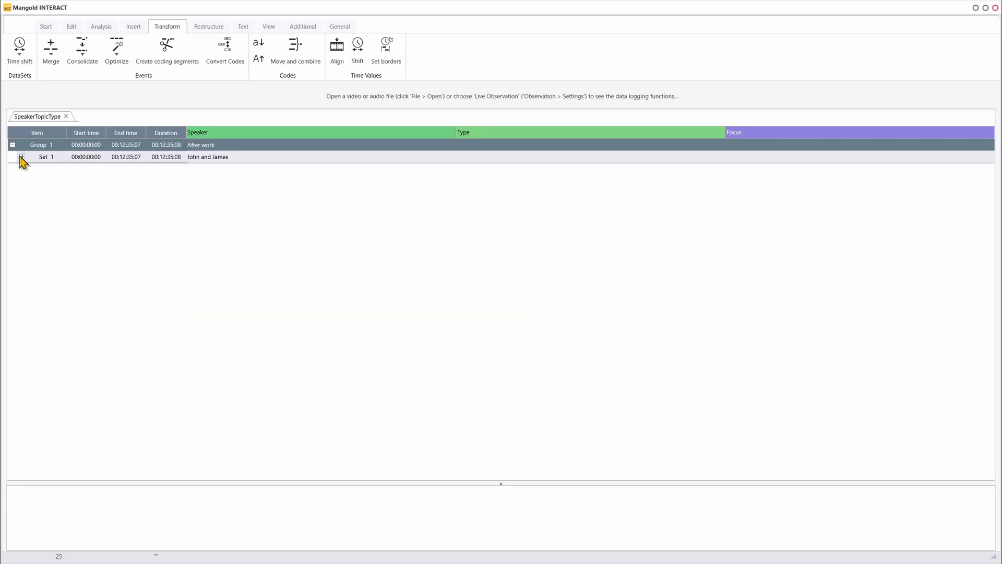
Expand Set 1 to show its coded events and select the first event, followed by the third one.
left_click(22, 156)
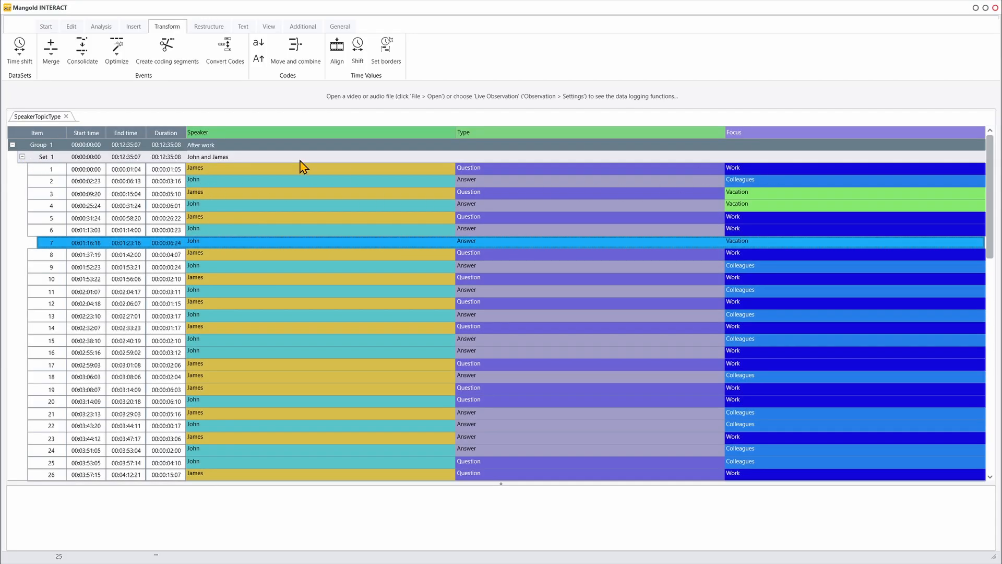
left_click(218, 170)
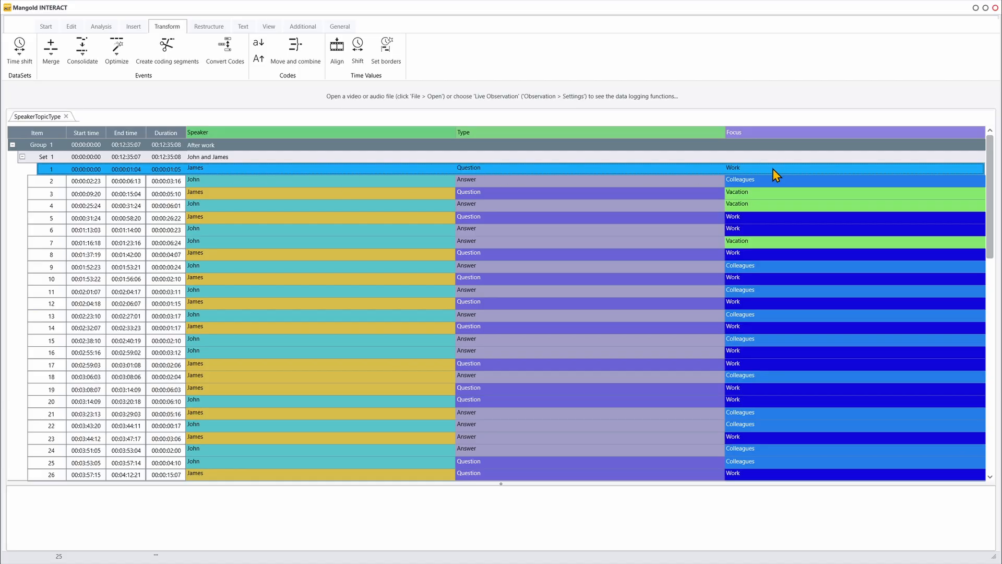
left_click(285, 194)
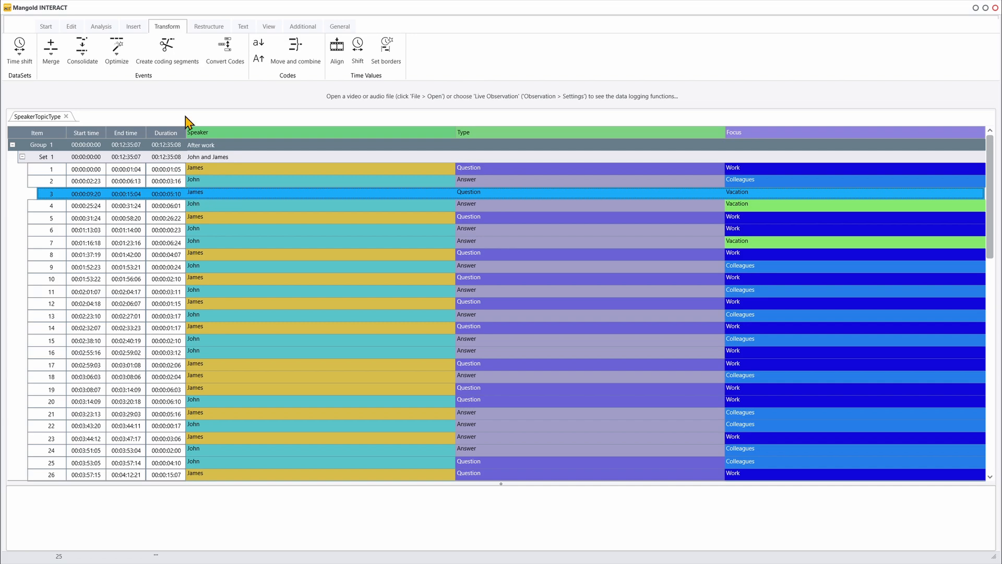
Start Move and combine with all codes of the Speaker and Type classes selected for processing.
left_click(295, 56)
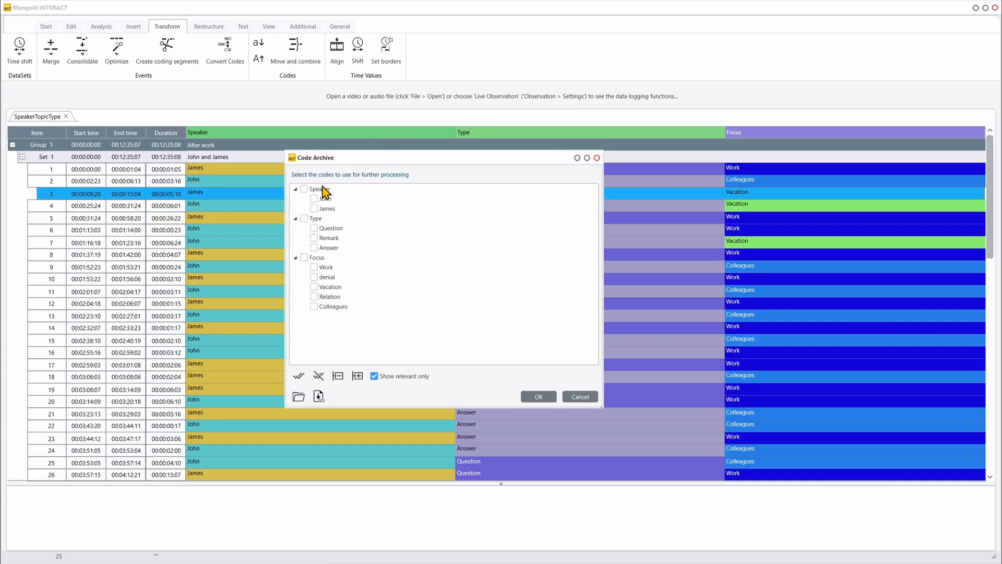
left_click(304, 189)
left_click(305, 219)
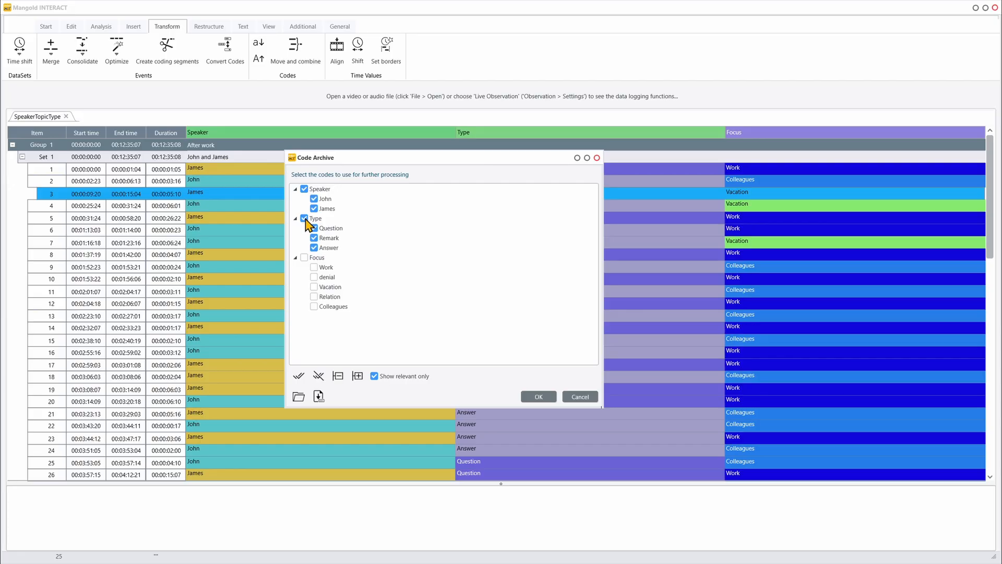
left_click(542, 399)
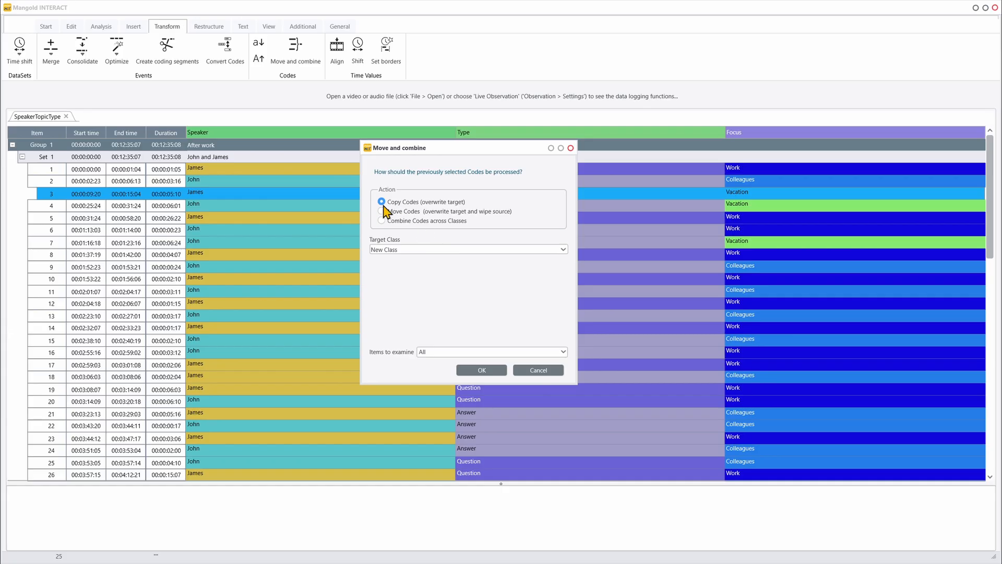
Combine the selected codes across classes into a target class named "Type per Speaker", keeping the underscore separator and examining all items.
left_click(381, 221)
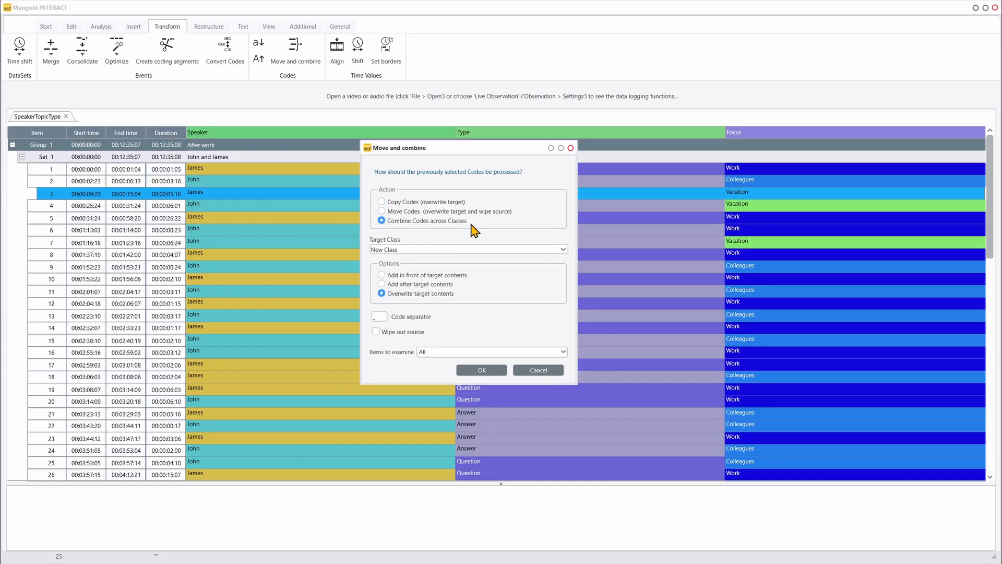
left_click_drag(432, 249, 324, 249)
type("T")
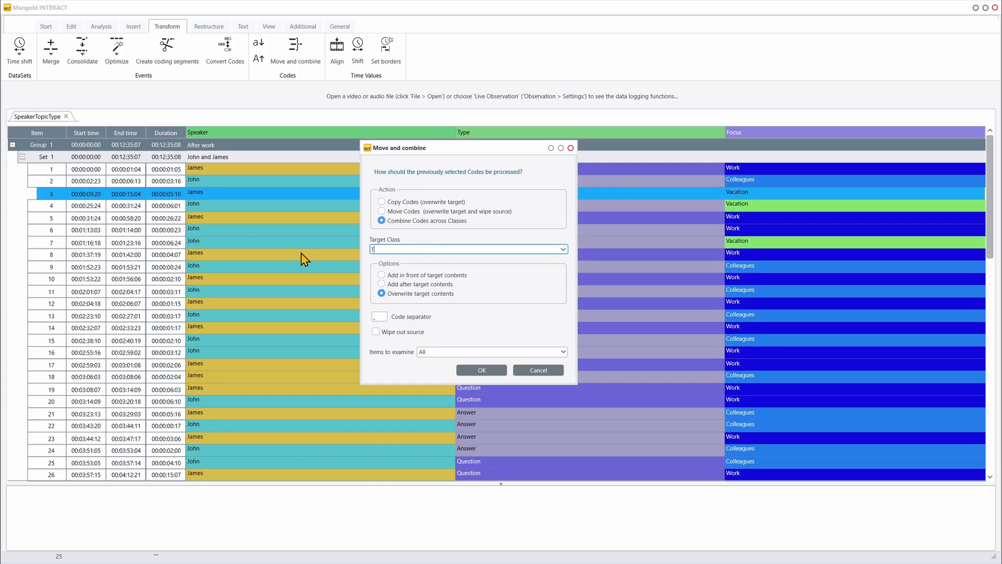
type("ype per Speaker")
left_click(377, 317)
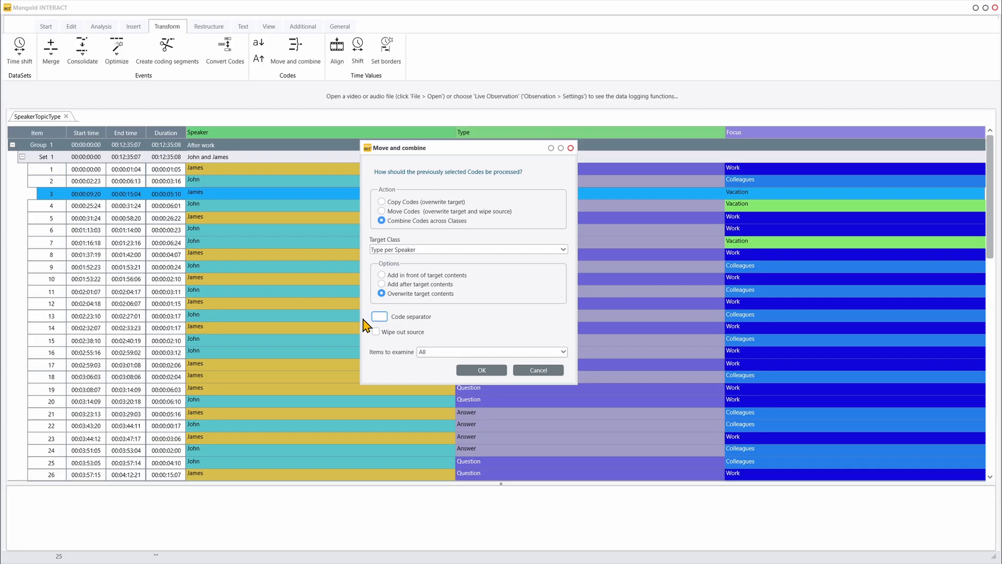
left_click(436, 352)
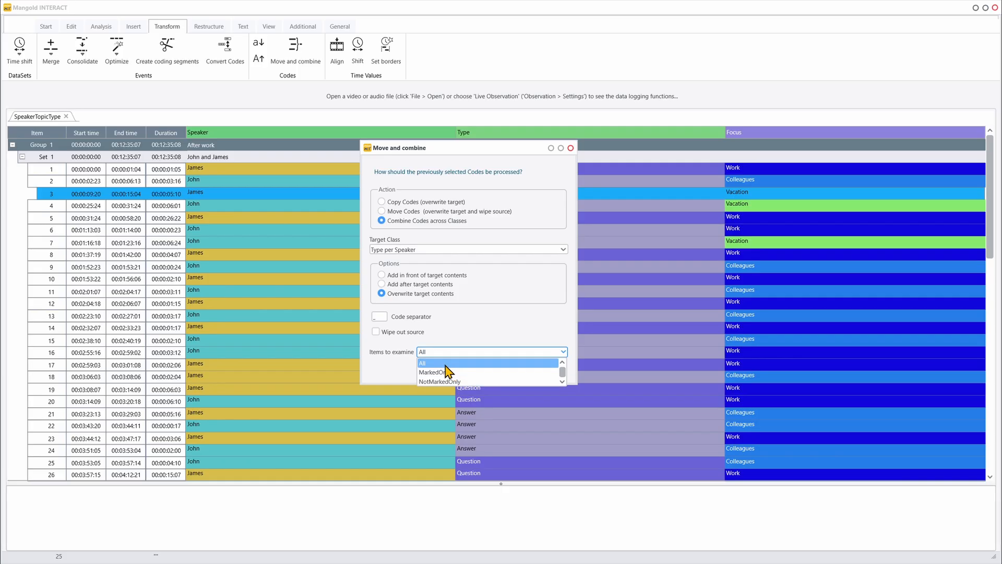
left_click(445, 364)
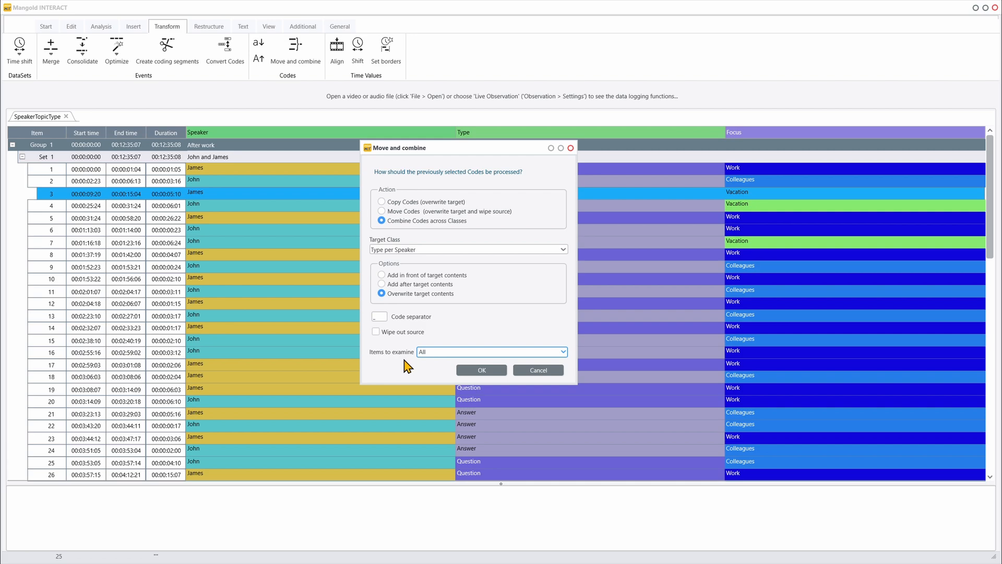
left_click(485, 372)
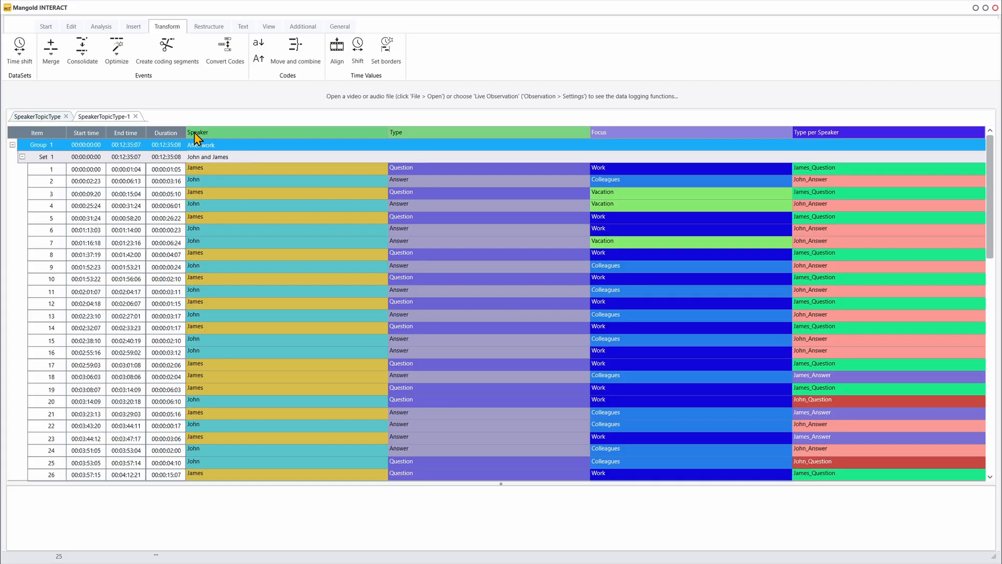
Start Move and combine again with all codes of the Speaker, Type and Focus classes selected.
left_click(304, 54)
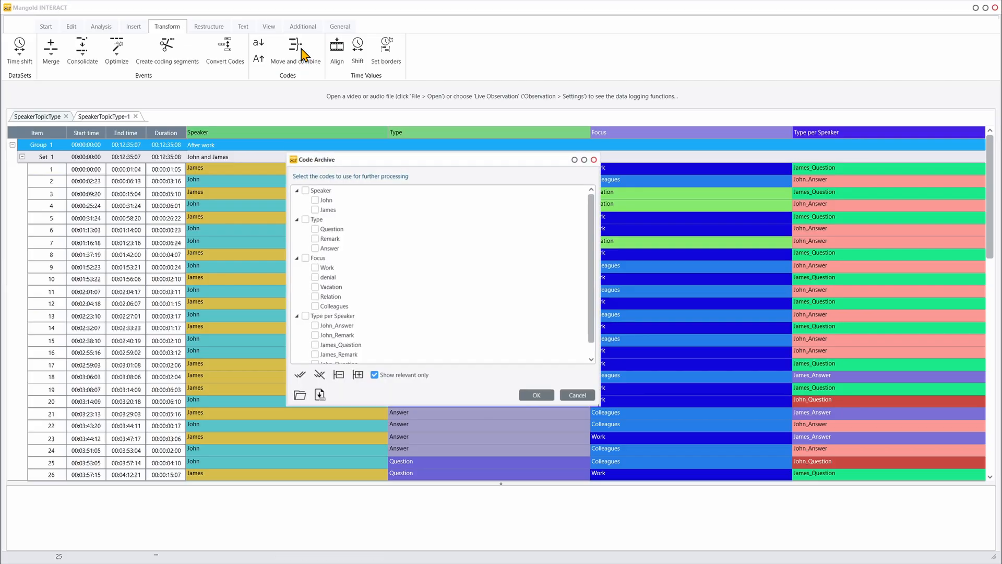
left_click(303, 188)
left_click(304, 218)
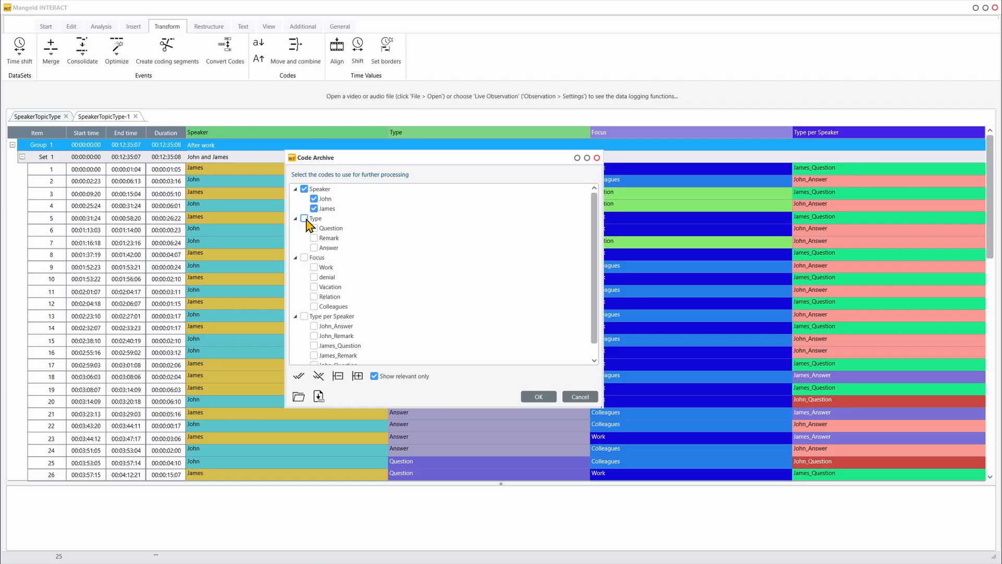
left_click(304, 258)
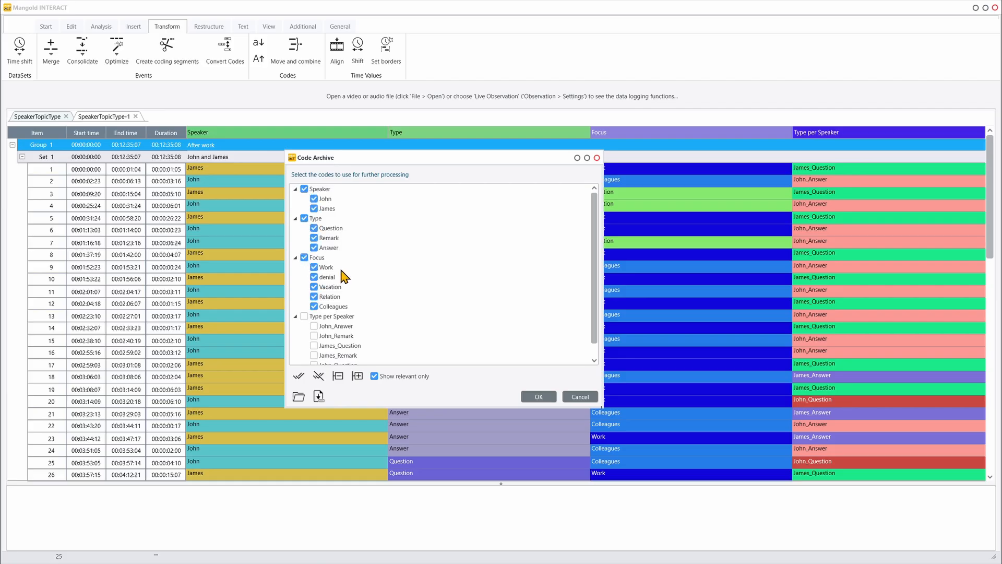
left_click(543, 399)
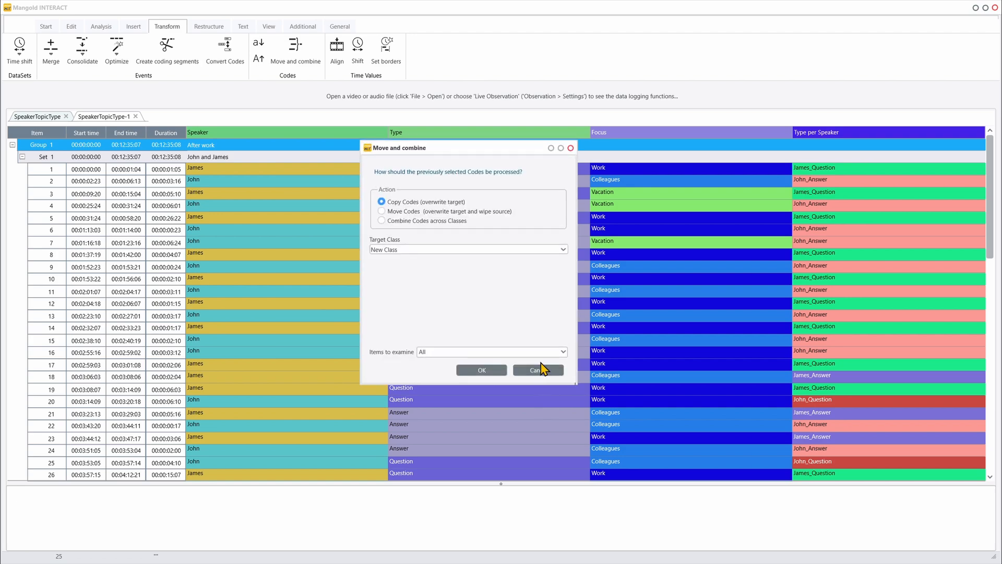
Combine the selected codes across classes into a target class named "Type and focus per speaker".
left_click(382, 221)
left_click(406, 250)
left_click_drag(405, 250, 348, 258)
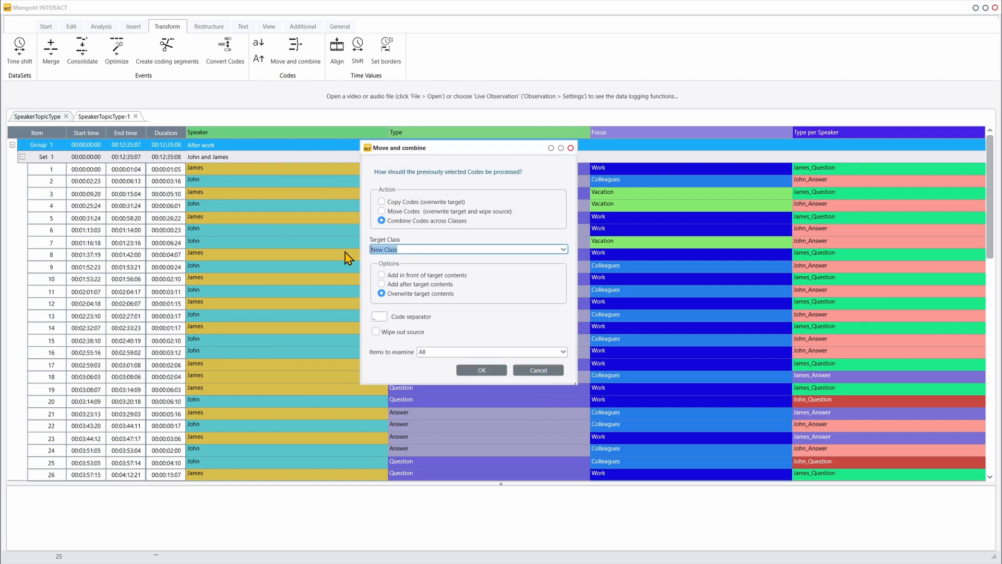
type("Type and focus per speaker")
left_click(466, 370)
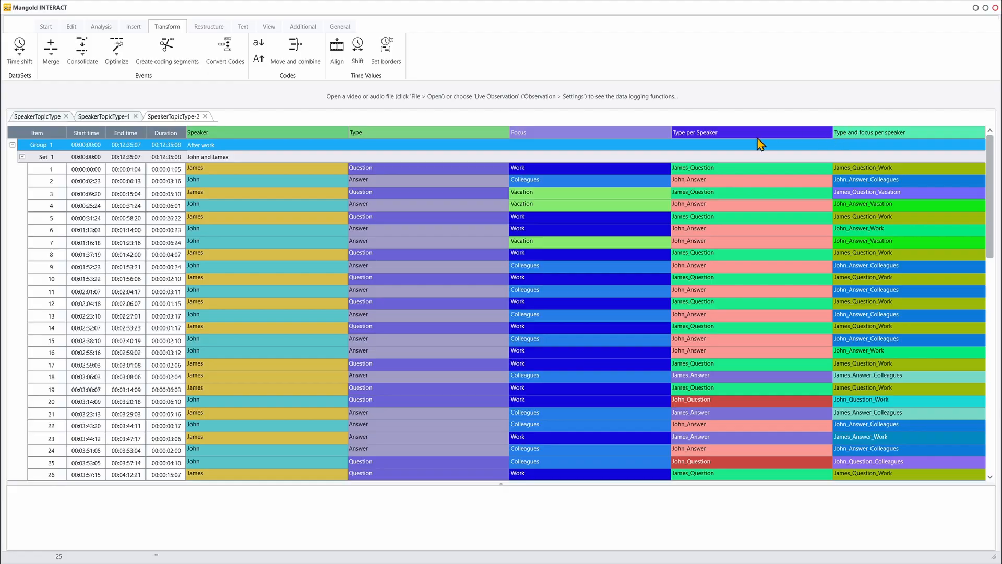
Reorder the class columns so Type and focus per speaker comes first, Type per Speaker second and Speaker last.
left_click_drag(743, 133, 198, 133)
left_click_drag(845, 136, 313, 127)
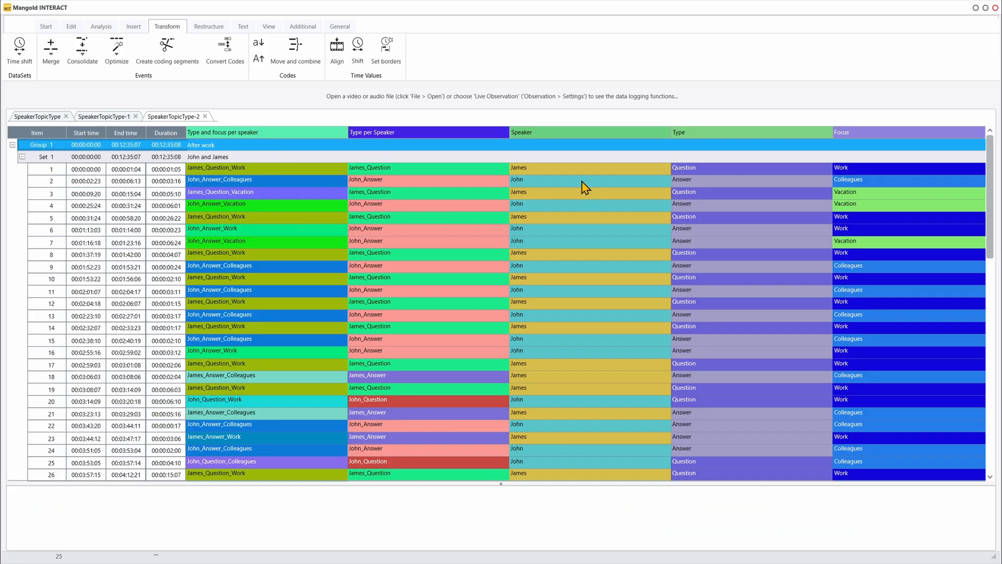
left_click_drag(550, 138, 933, 137)
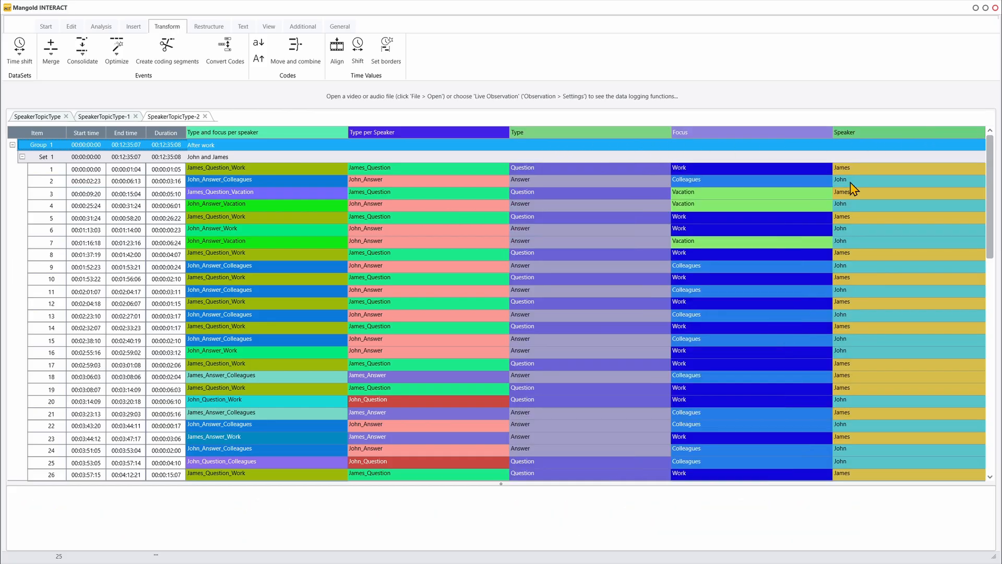
Combine all Speaker, Type and Focus codes across classes into the default target class New Class, using the rearranged column order.
left_click(295, 52)
left_click(303, 188)
left_click(304, 219)
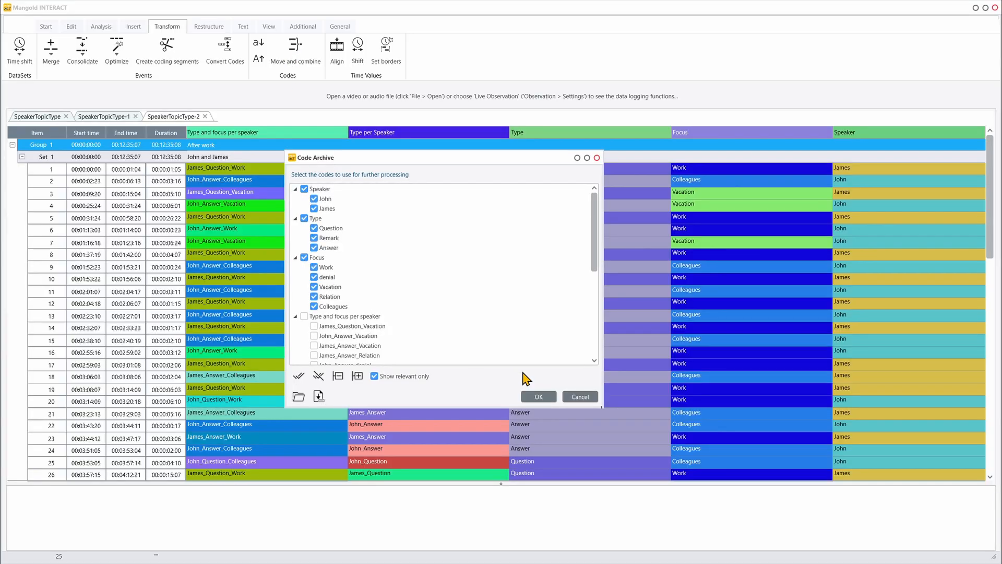
left_click(543, 398)
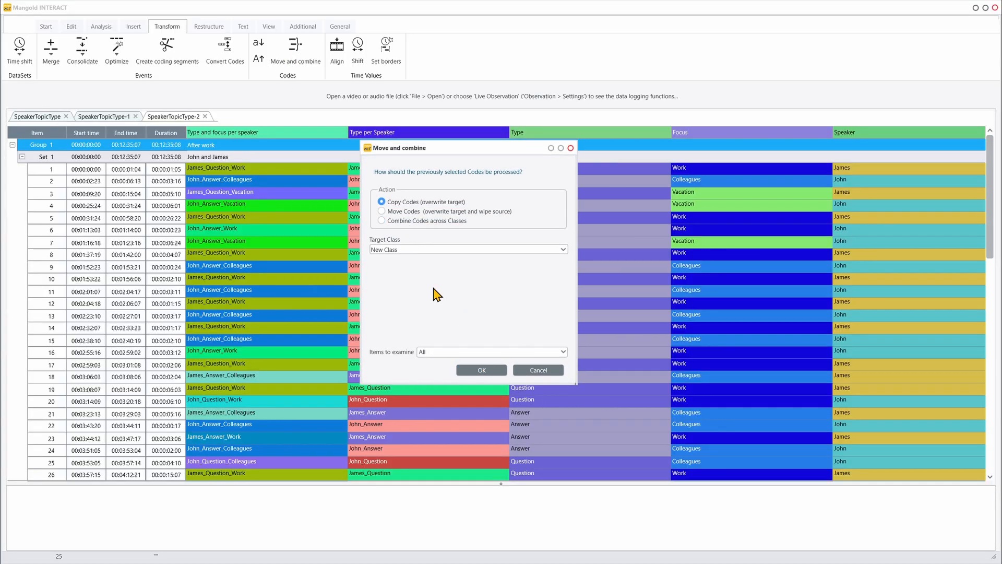
left_click(483, 370)
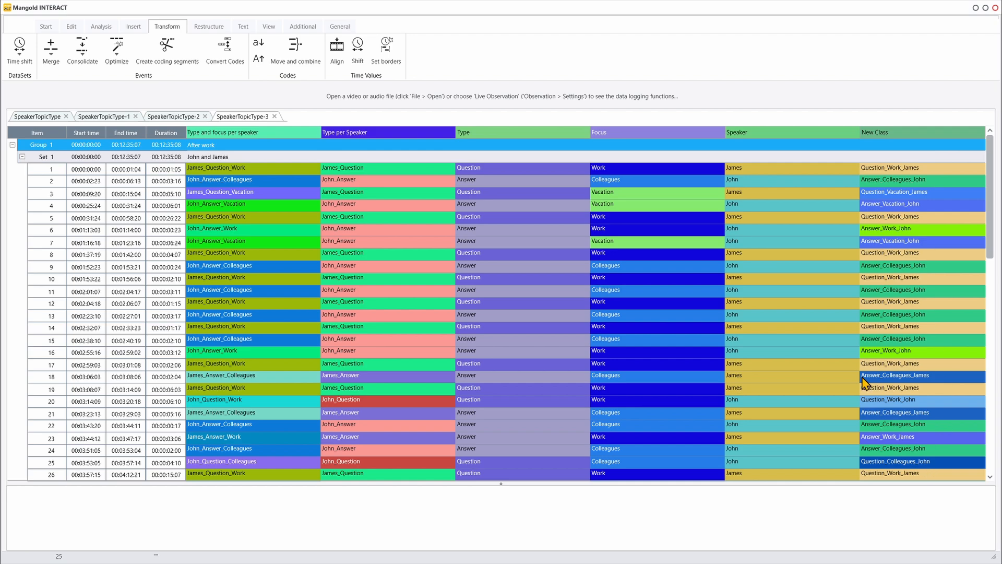
Return to the original SpeakerTopicType document and start Move and combine with only the Focus codes Work and Colleagues selected.
left_click(51, 117)
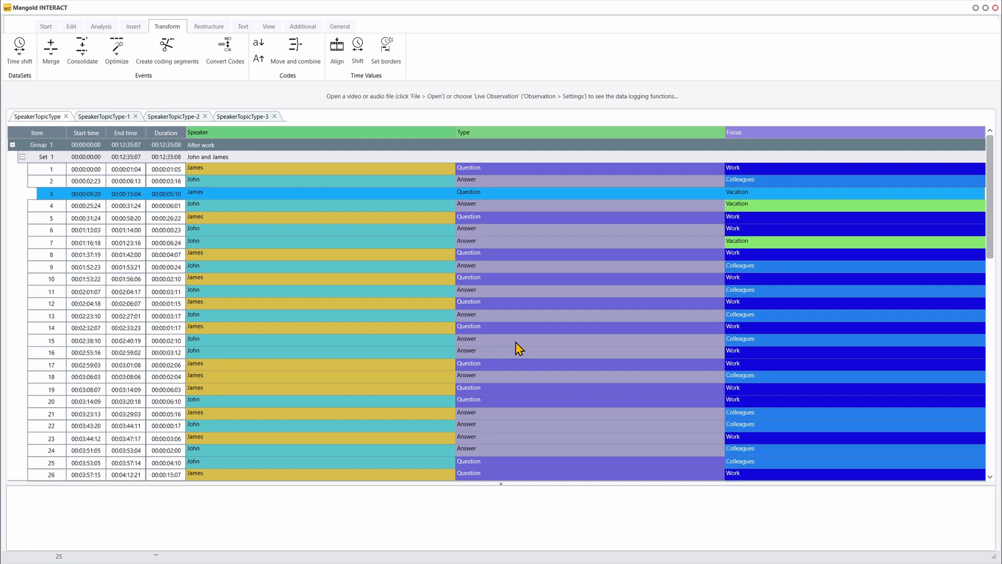
left_click(298, 45)
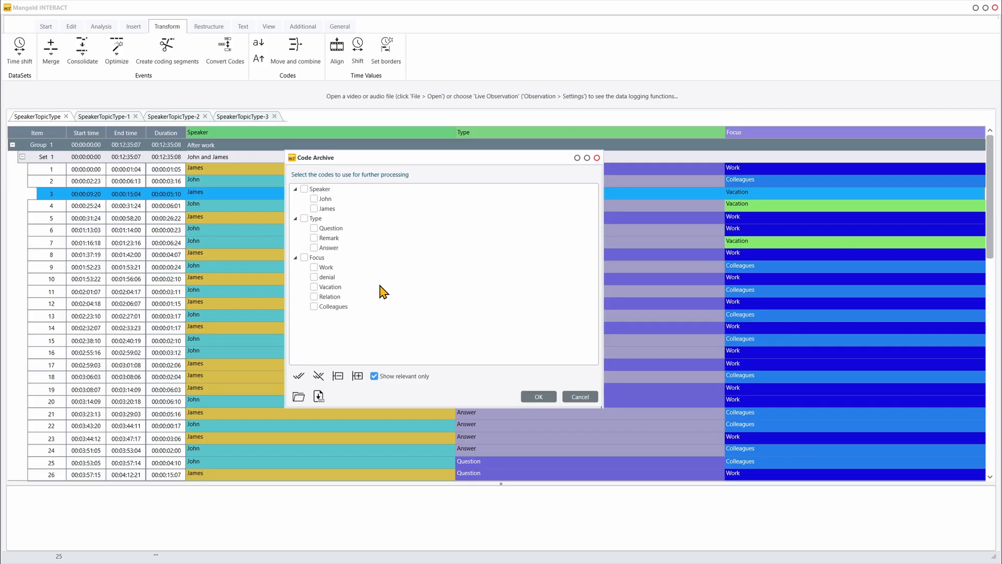
left_click(314, 267)
left_click(313, 306)
left_click(539, 396)
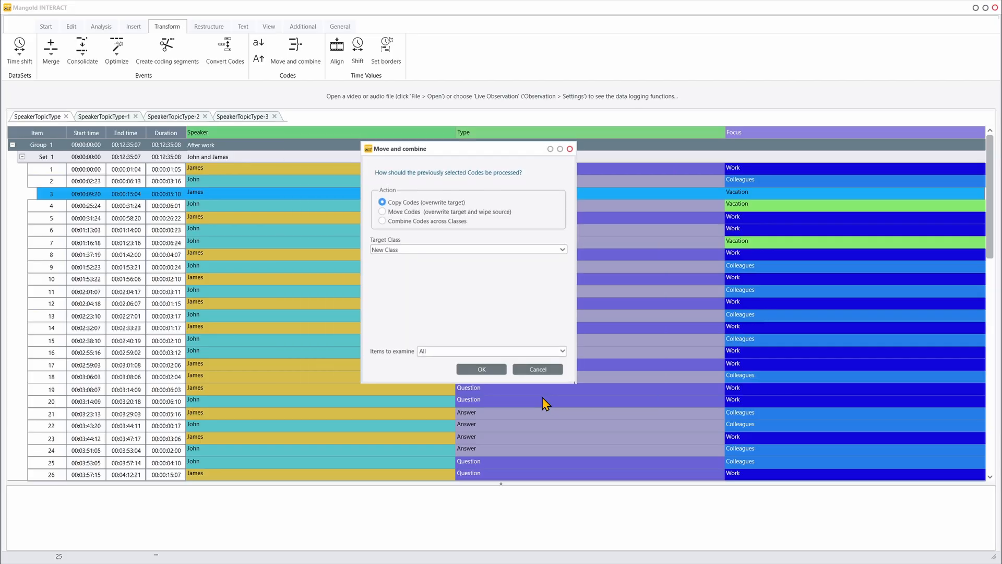
Move the selected codes out of their source class into a target class named "Profession".
left_click(382, 211)
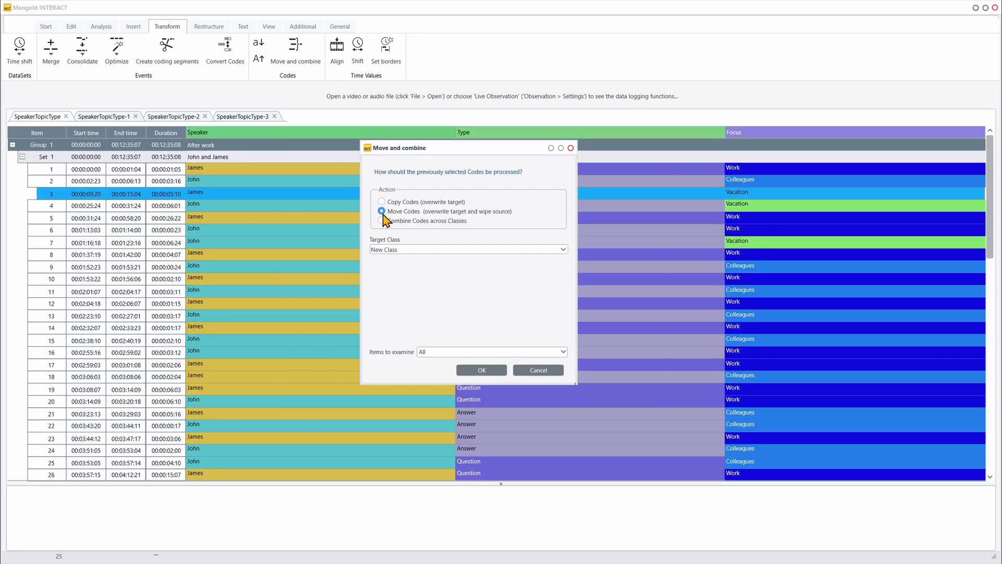
left_click(413, 250)
left_click_drag(413, 250, 328, 253)
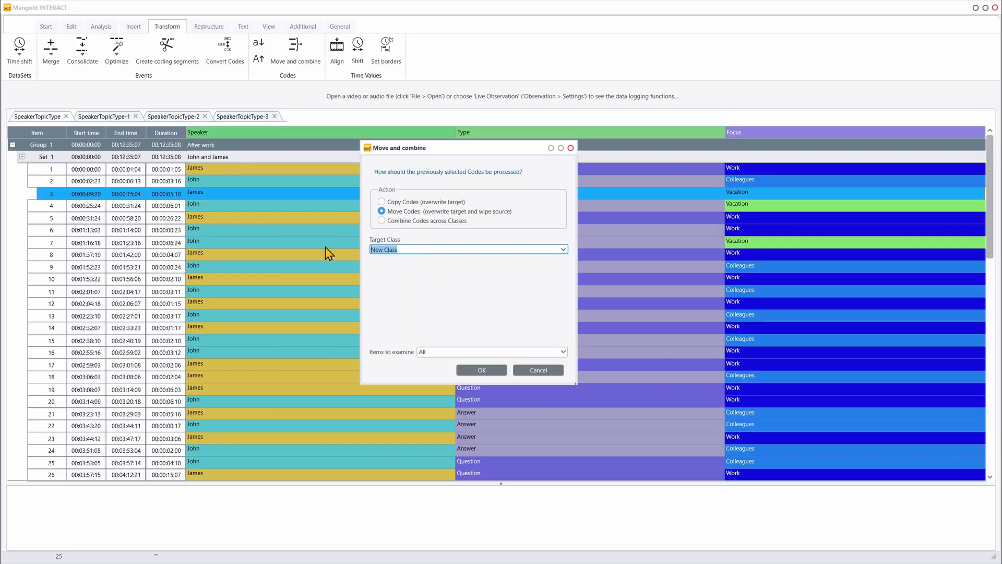
left_click(563, 250)
left_click_drag(563, 252, 297, 258)
type("Profession")
left_click(491, 371)
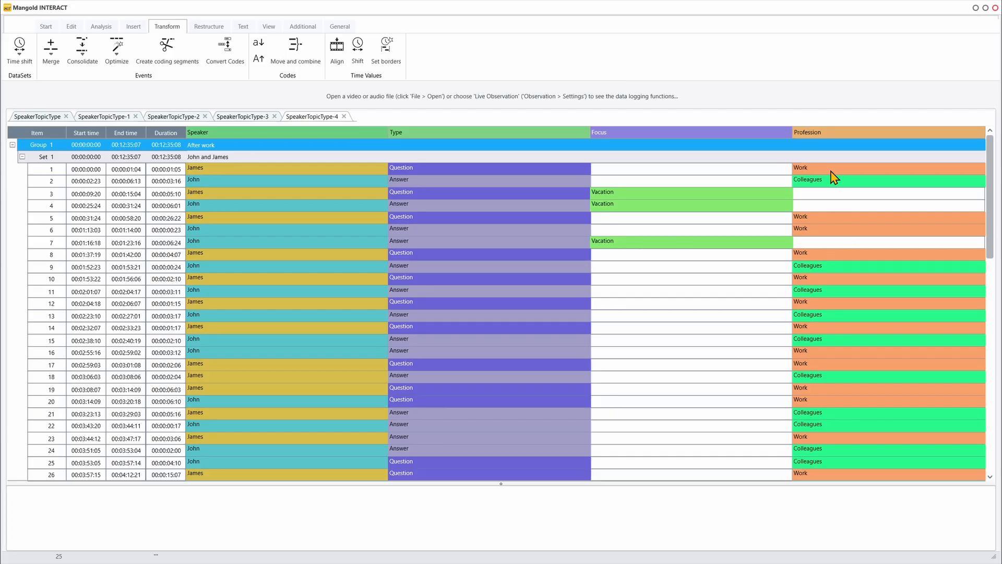
Check the options available for the Profession class and examine how Focus and Profession codes are spread over the events.
right_click(815, 131)
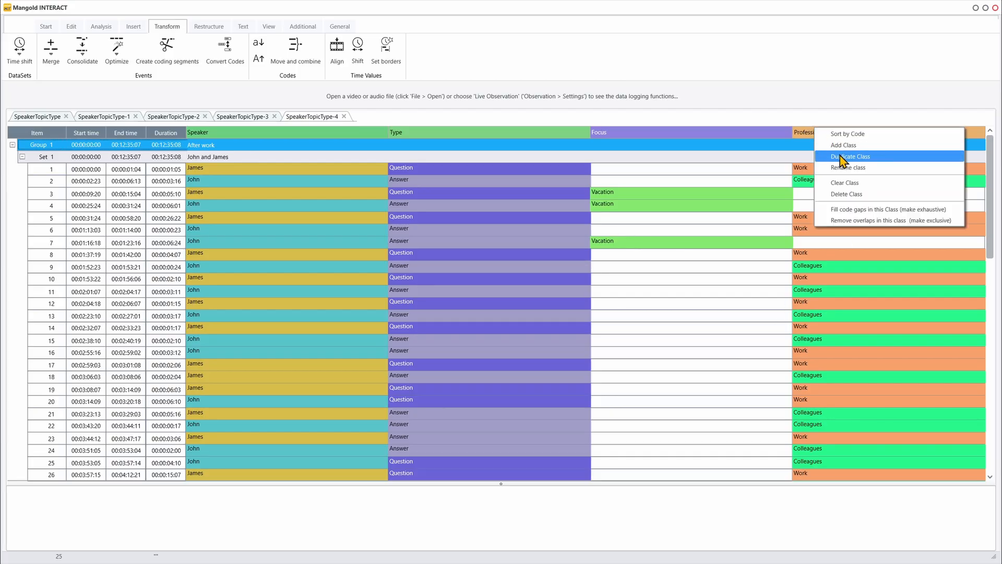
left_click(720, 290)
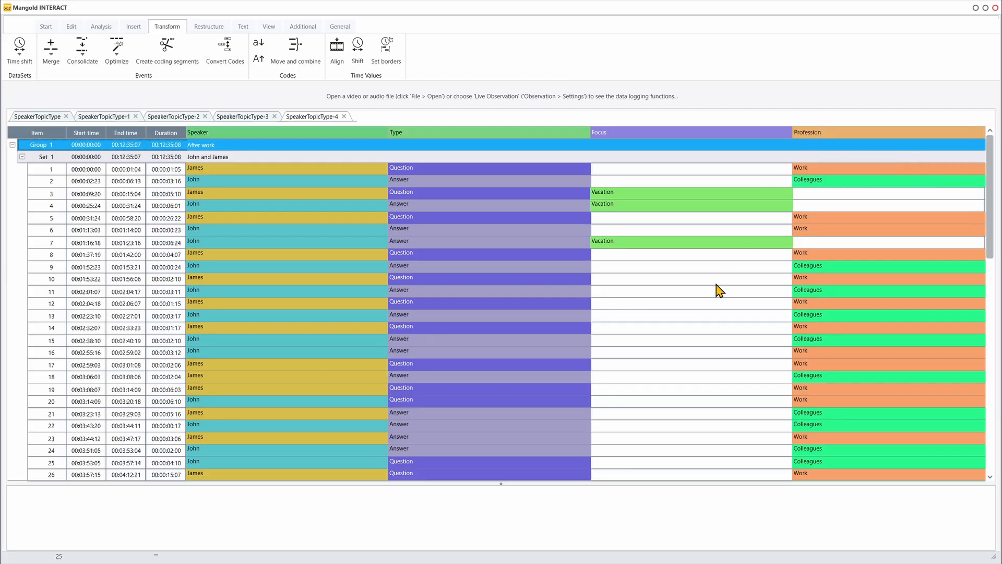
left_click(716, 285)
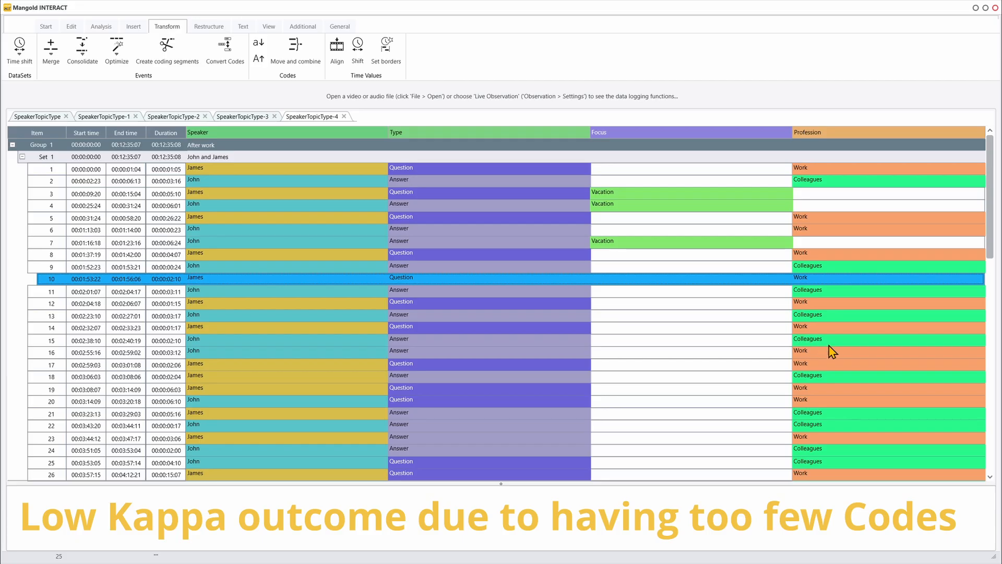
scroll(833, 360, "down", 3)
scroll(834, 369, "down", 5)
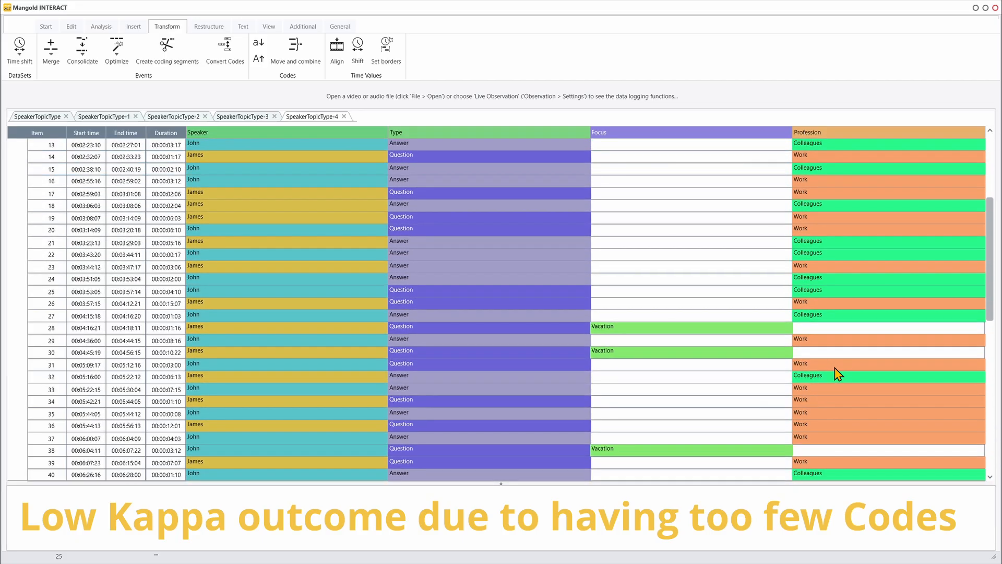
scroll(835, 368, "down", 6)
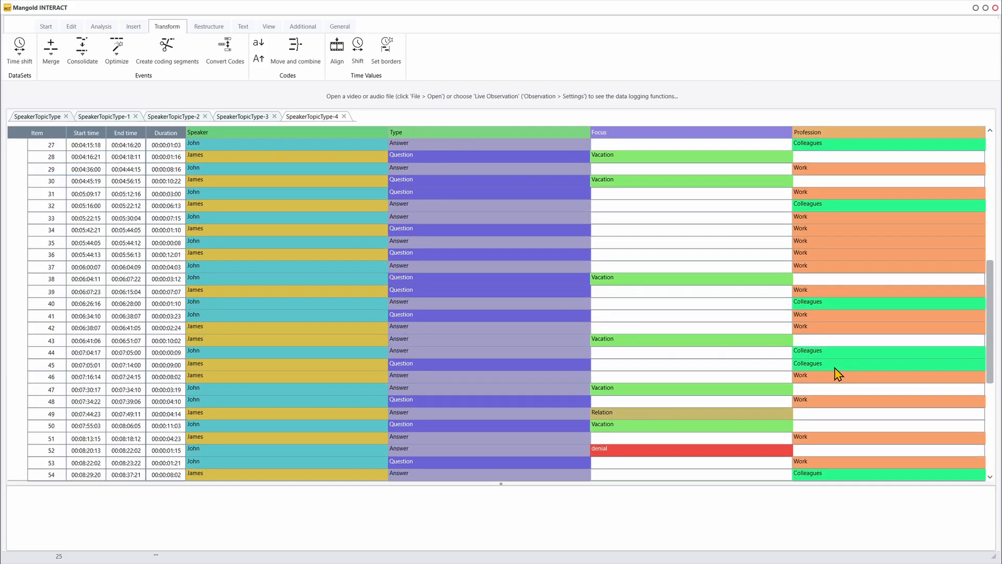
scroll(835, 368, "up", 8)
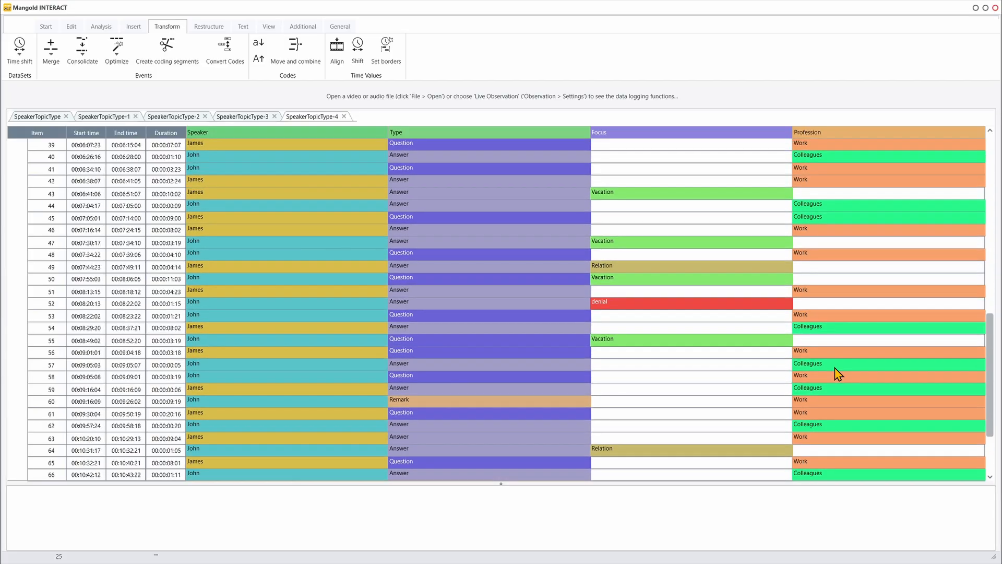
scroll(834, 367, "up", 5)
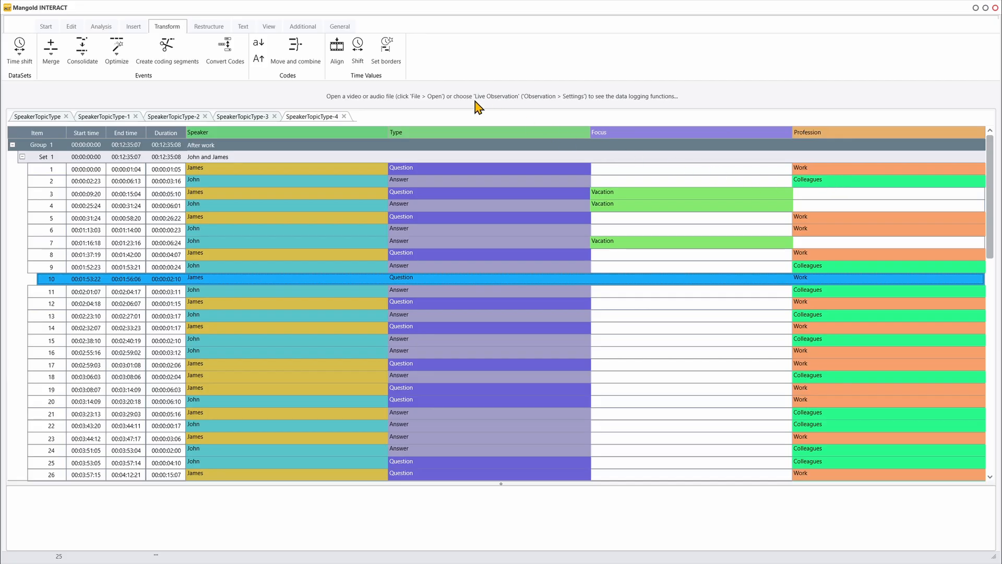
Copy all codes of the Focus and Profession classes into a target class named "Analysis", examining all items.
left_click(296, 52)
left_click(304, 257)
left_click(304, 296)
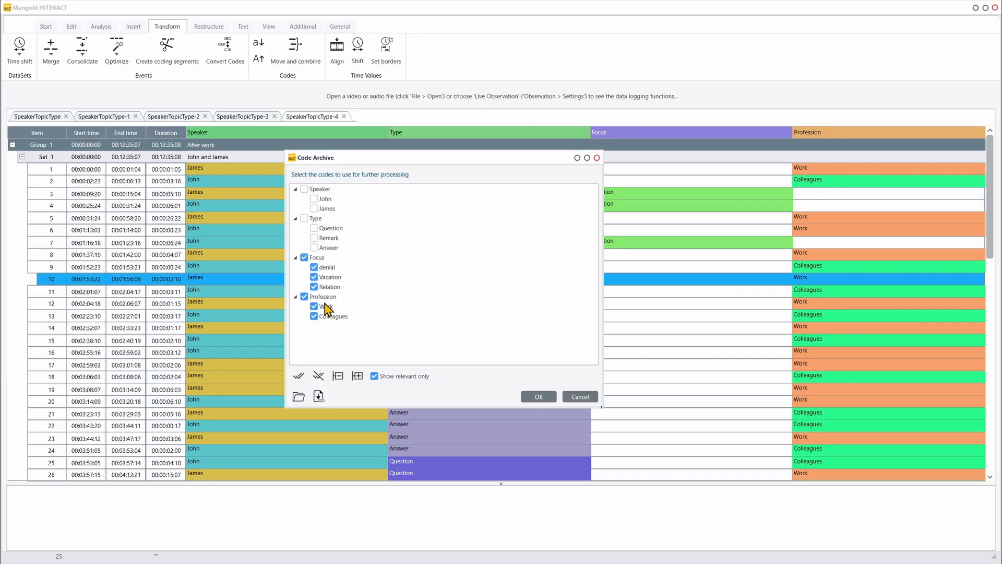
left_click(540, 400)
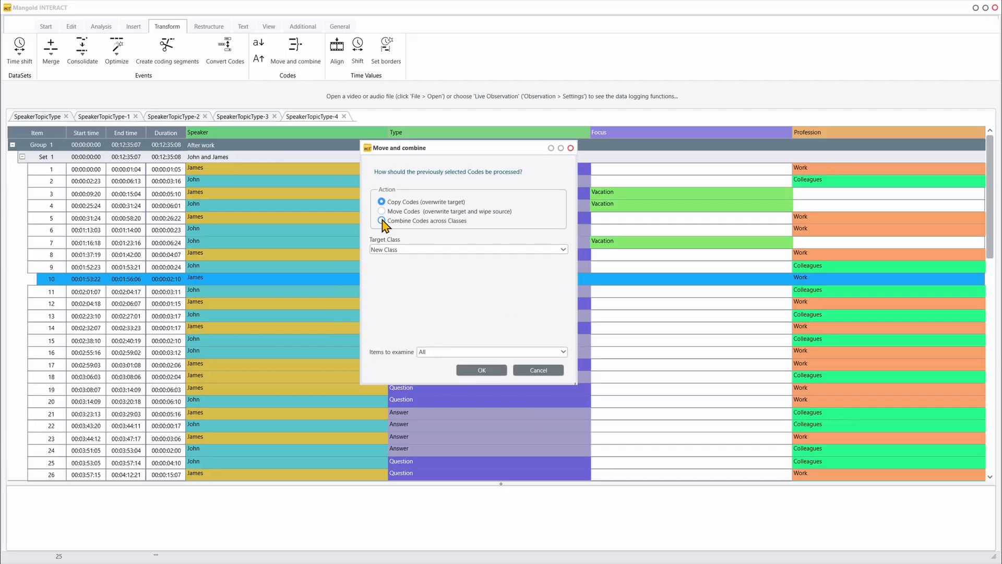
left_click(410, 249)
type("Analysis")
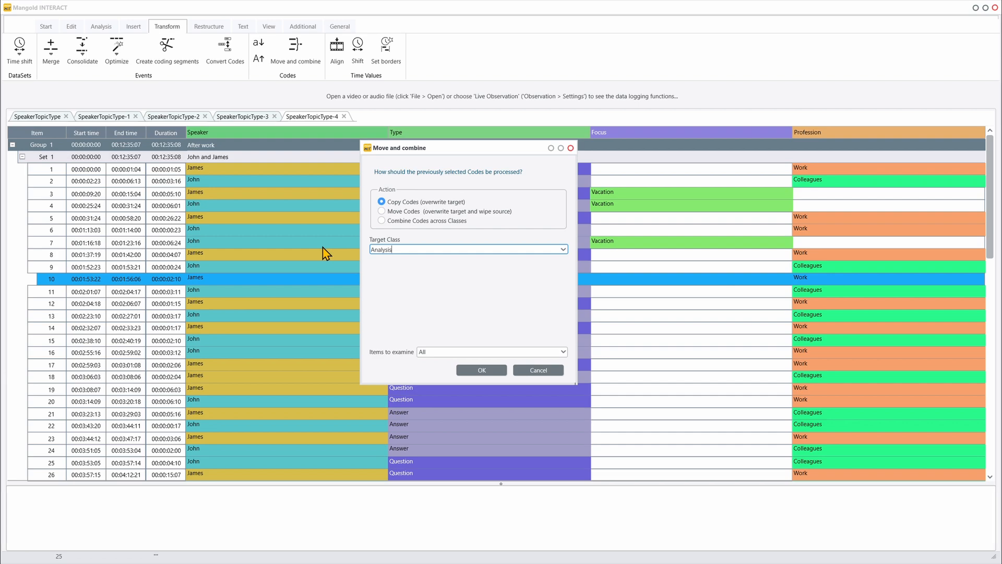
left_click(489, 371)
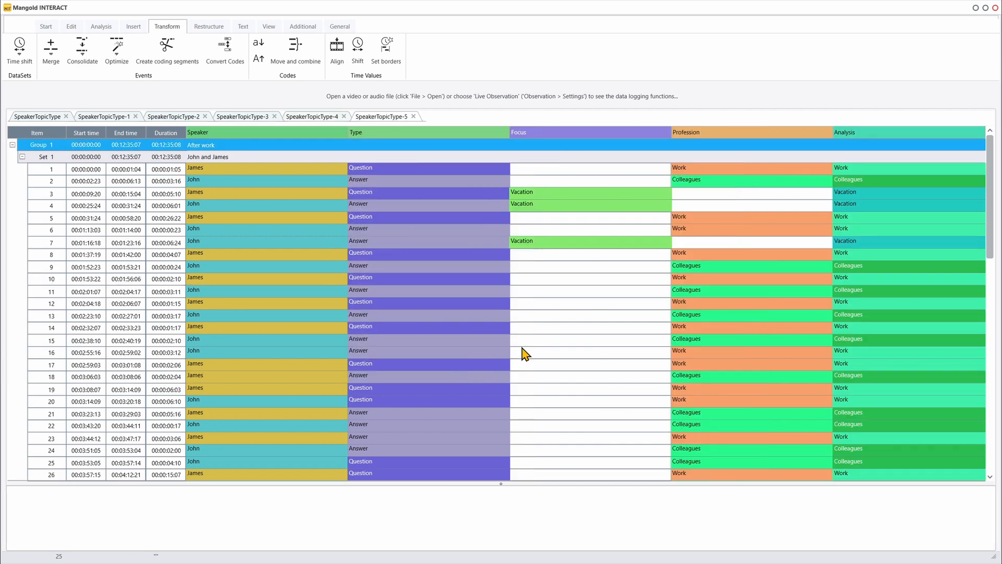